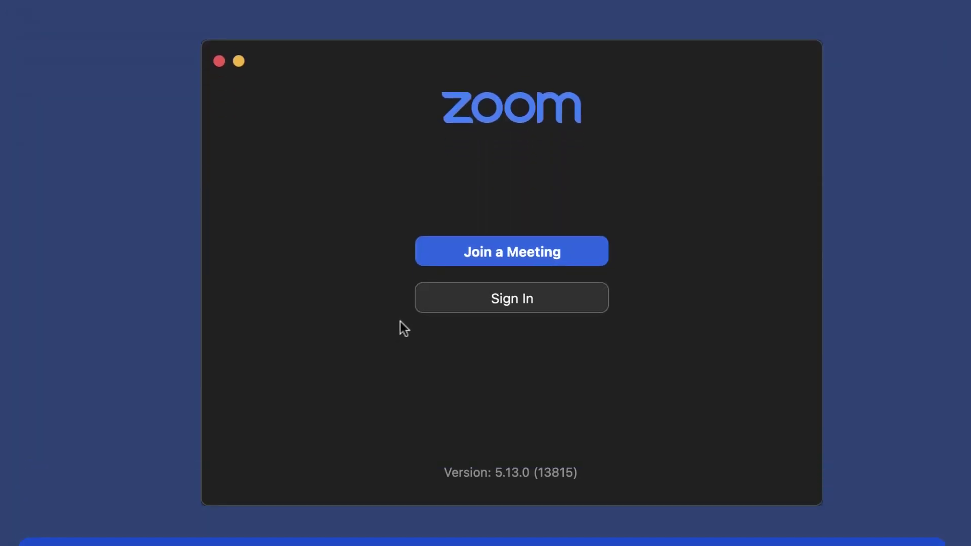
Enter the agent's e-mail address and password in the sign-in form and submit them
{"action": "left_click", "coordinate": [451, 308]}
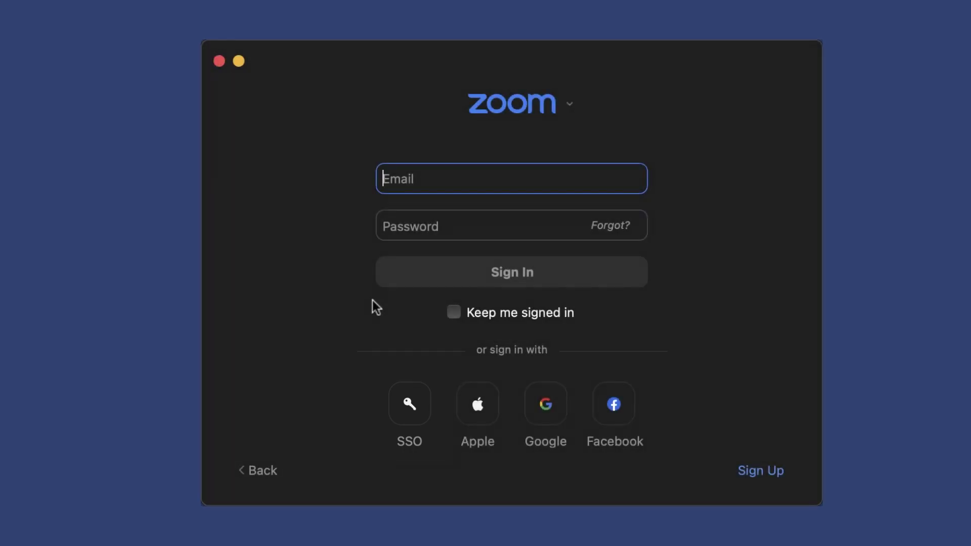
{"action": "key", "text": "Tab"}
{"action": "type", "text": "••••••"}
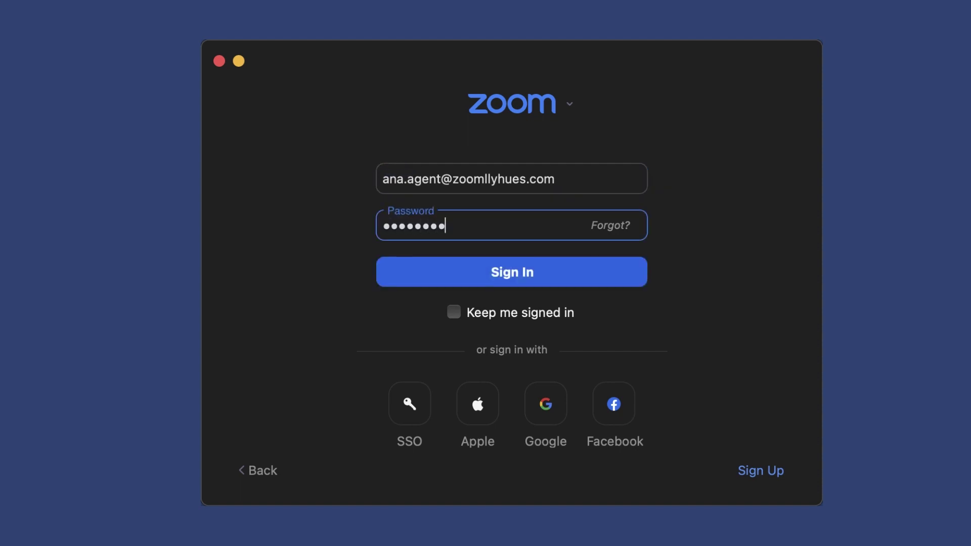
{"action": "left_click", "coordinate": [423, 278]}
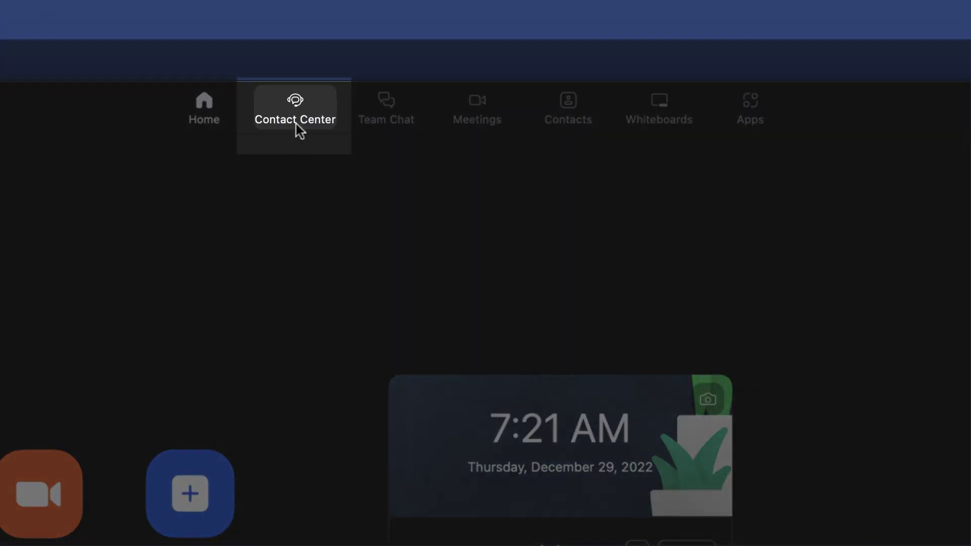
Start a Contact Center work session and set availability to Ready
{"action": "left_click", "coordinate": [296, 123]}
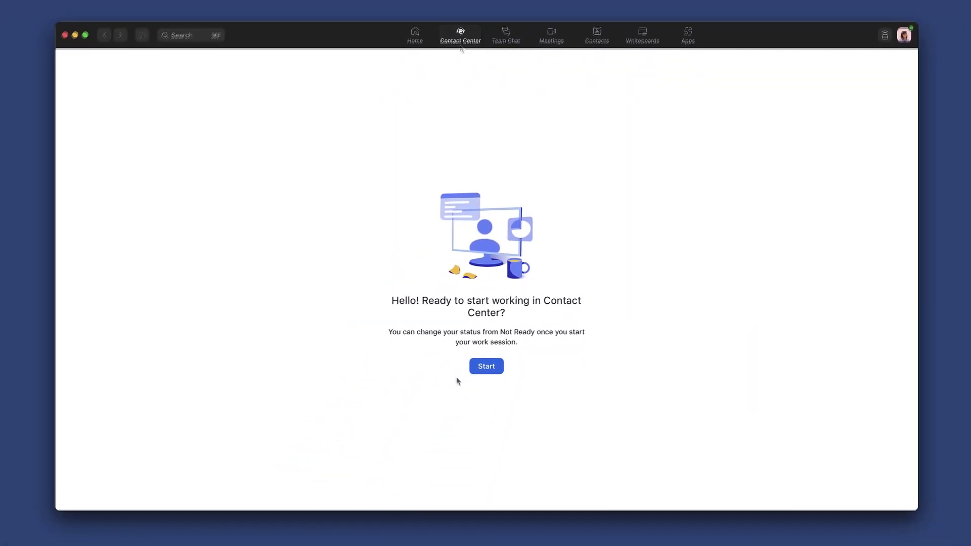
{"action": "left_click", "coordinate": [475, 371]}
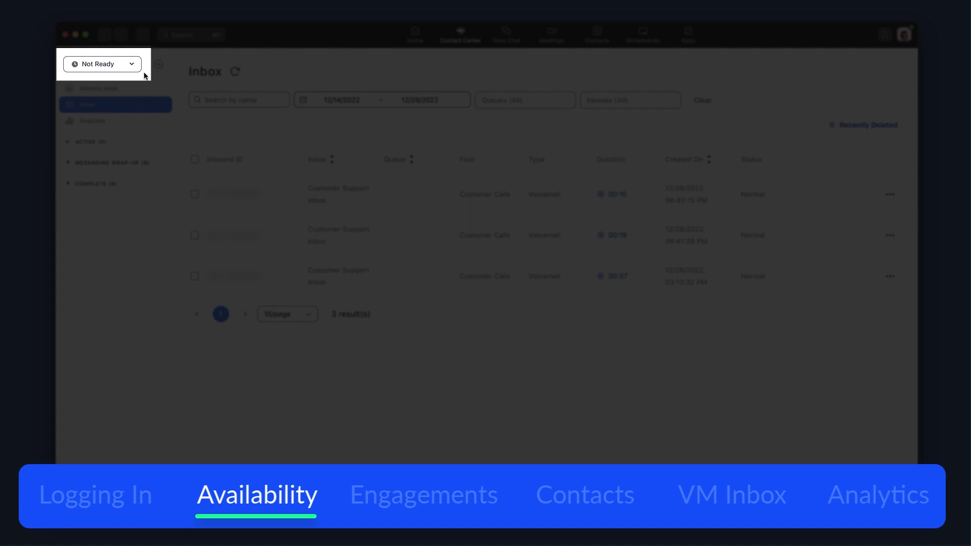
{"action": "left_click", "coordinate": [132, 64]}
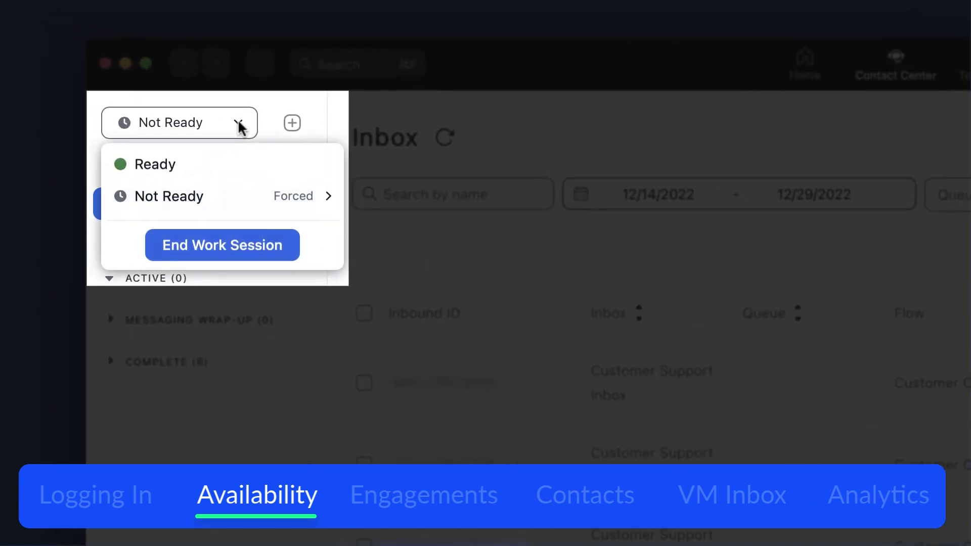
{"action": "left_click", "coordinate": [234, 168]}
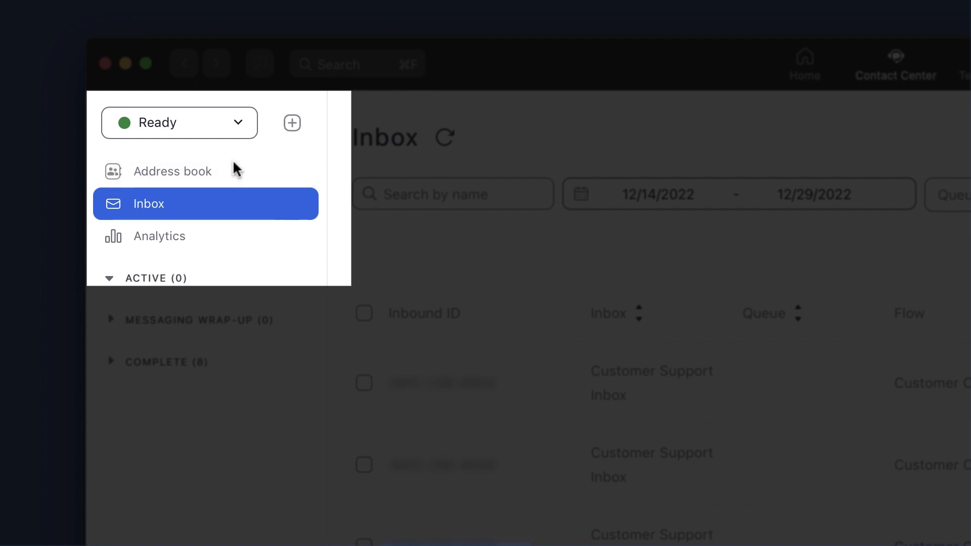
Switch availability to Not Ready with the Dog Walk reason
{"action": "left_click", "coordinate": [238, 123]}
{"action": "mouse_move", "coordinate": [293, 206]}
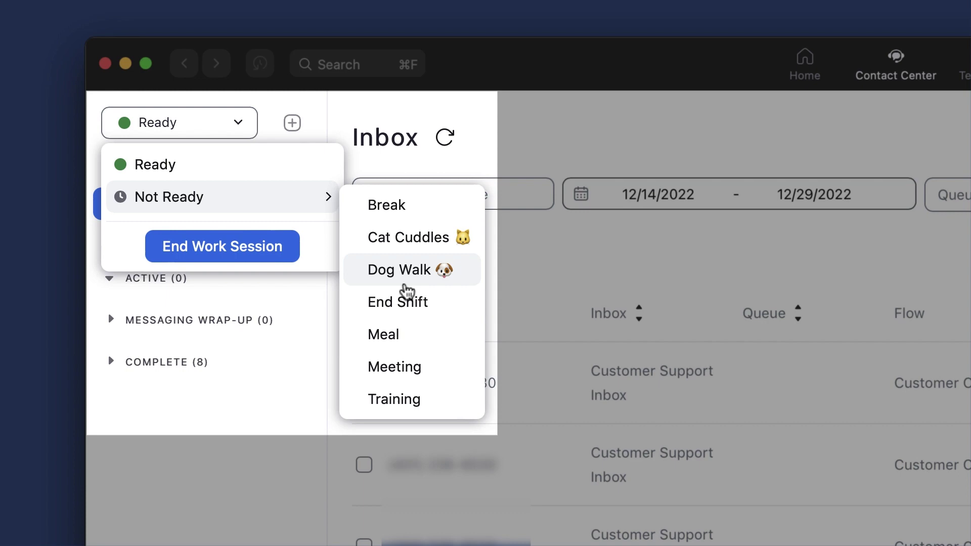
{"action": "left_click", "coordinate": [405, 287]}
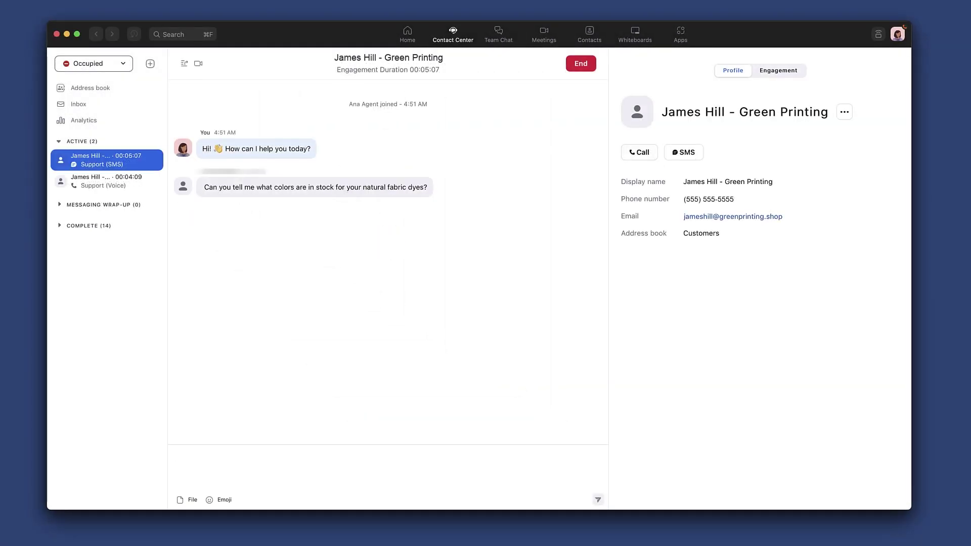
Start the SMS reply 'Yes! We have the' and attach a photo of the dye colours
{"action": "type", "text": "Yes! We h"}
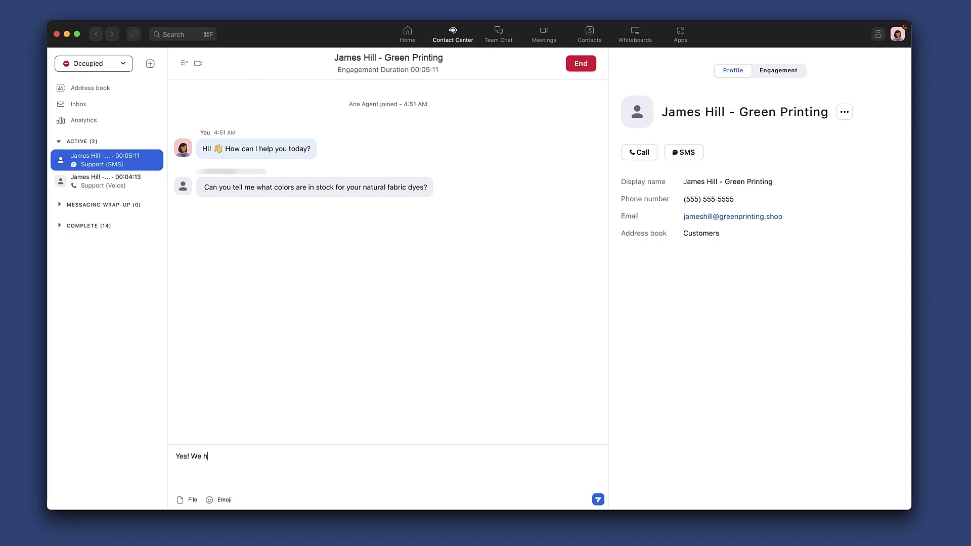
{"action": "type", "text": "ave the full natural color line currently in stock."}
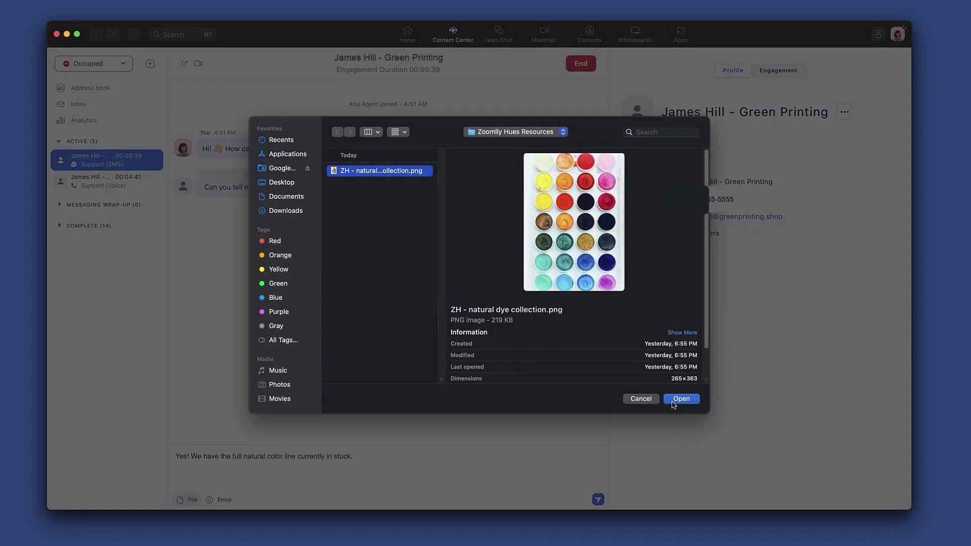
{"action": "left_click", "coordinate": [673, 401]}
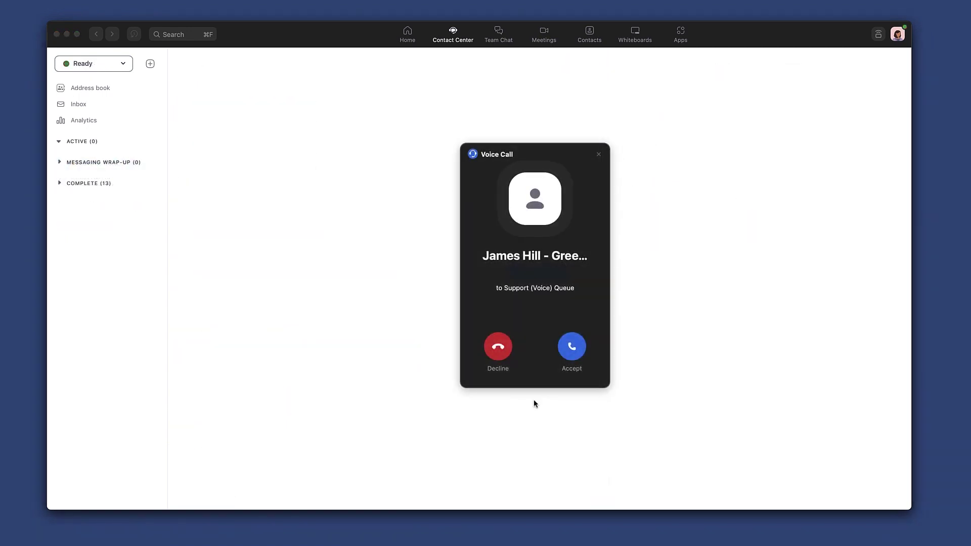
Answer the Support (Voice) call, toggle mute, show the keypad, hold and resume, then view transfer options
{"action": "left_click", "coordinate": [572, 354]}
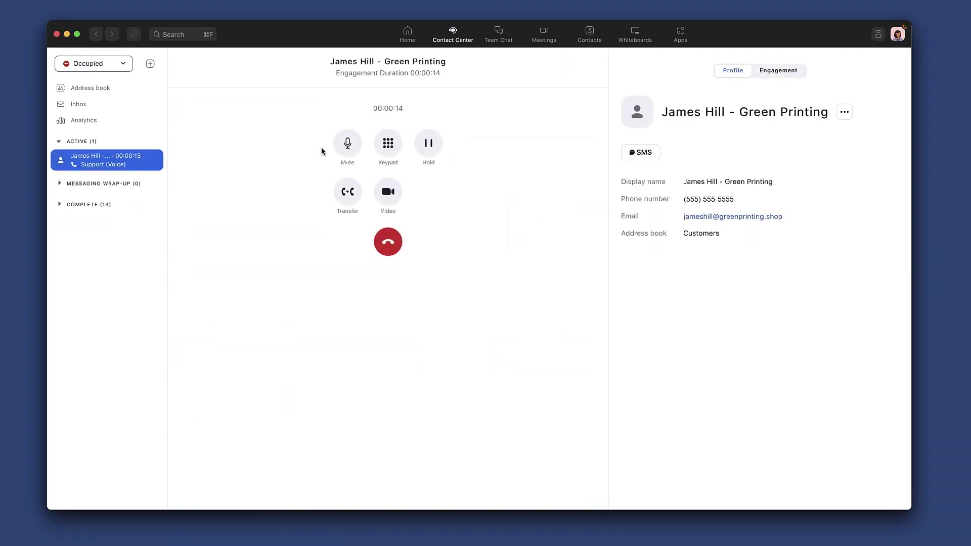
{"action": "left_click", "coordinate": [340, 151]}
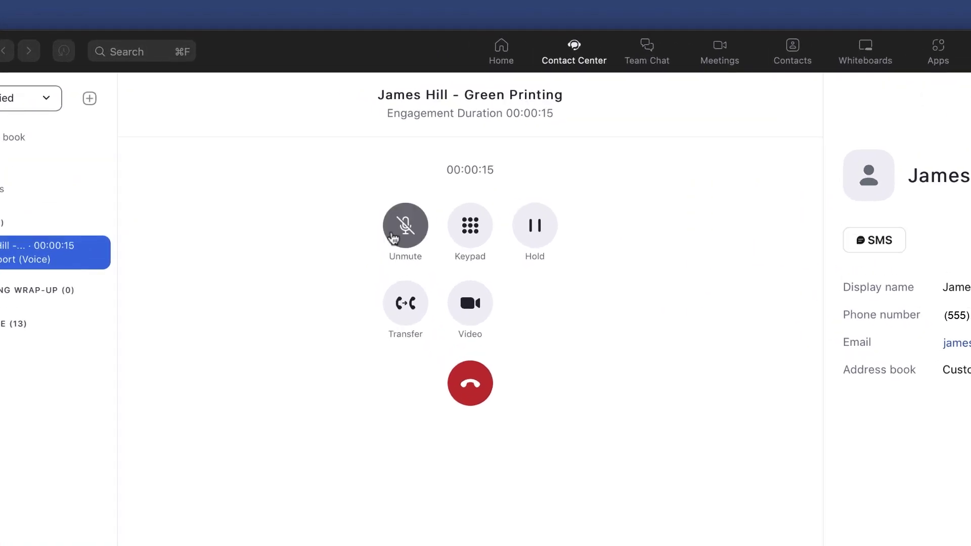
{"action": "left_click", "coordinate": [394, 238]}
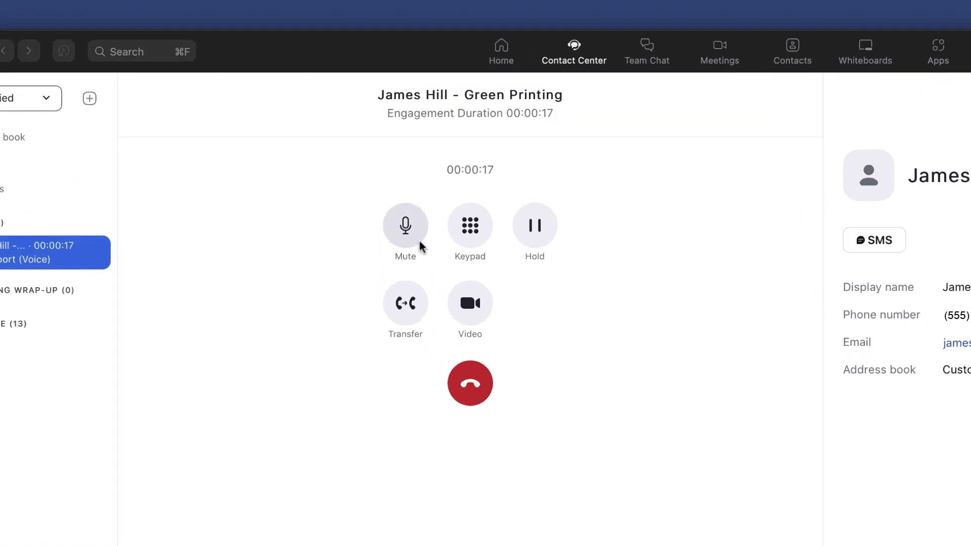
{"action": "left_click", "coordinate": [456, 238]}
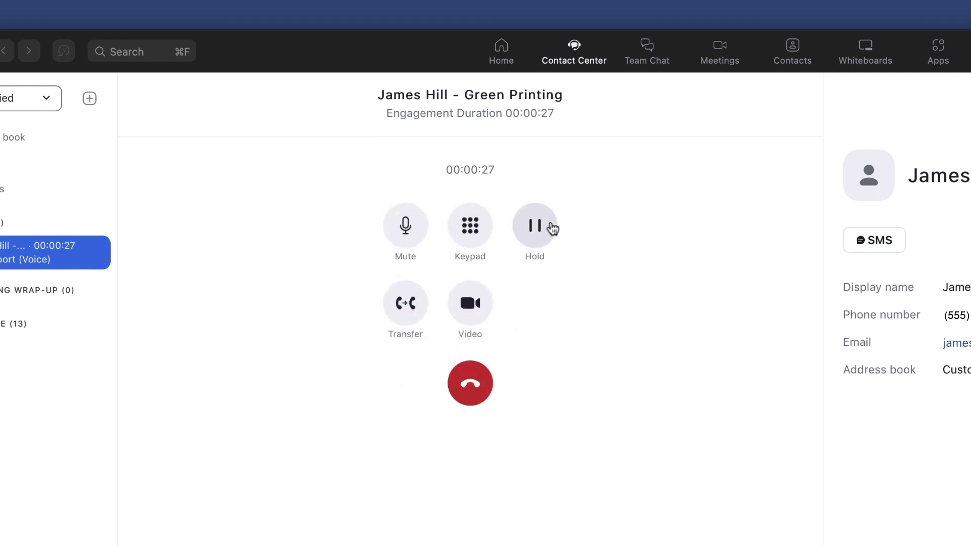
{"action": "left_click", "coordinate": [553, 229]}
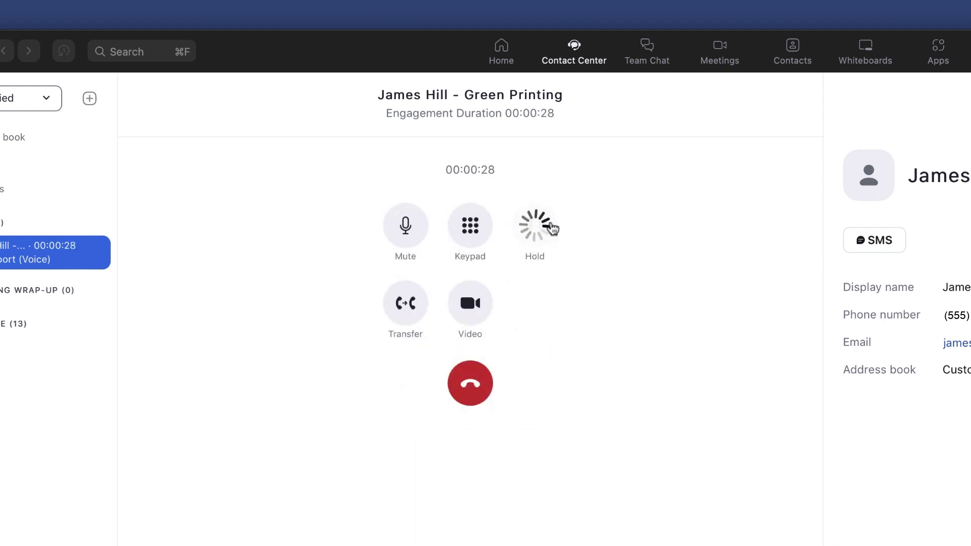
{"action": "left_click", "coordinate": [553, 229]}
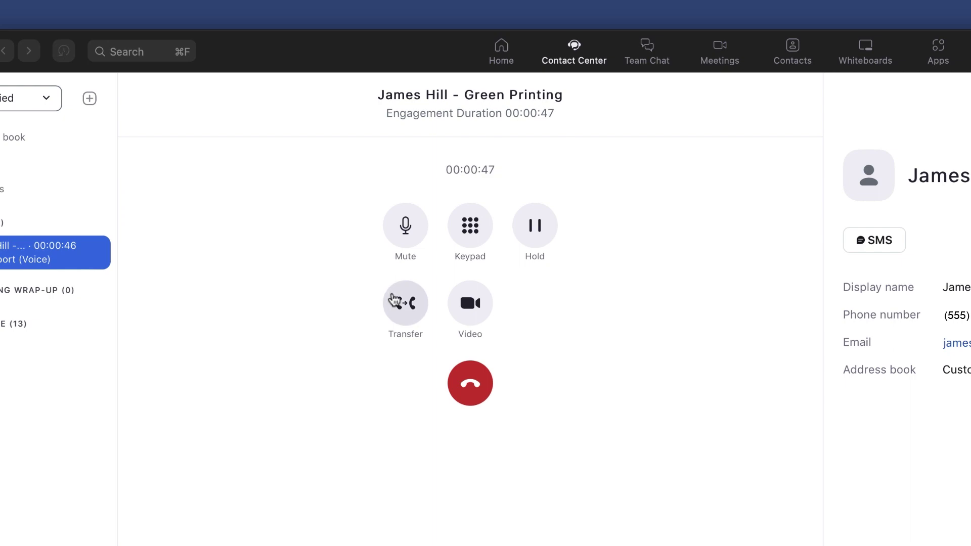
{"action": "left_click", "coordinate": [397, 301]}
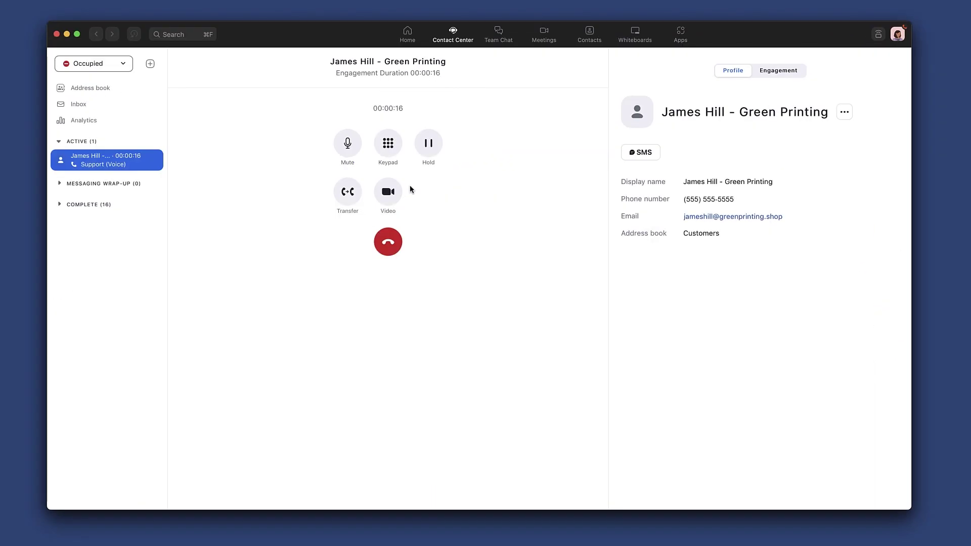
Send the caller a video upgrade invitation and set Sales (Voice) as the transfer destination
{"action": "left_click", "coordinate": [397, 192]}
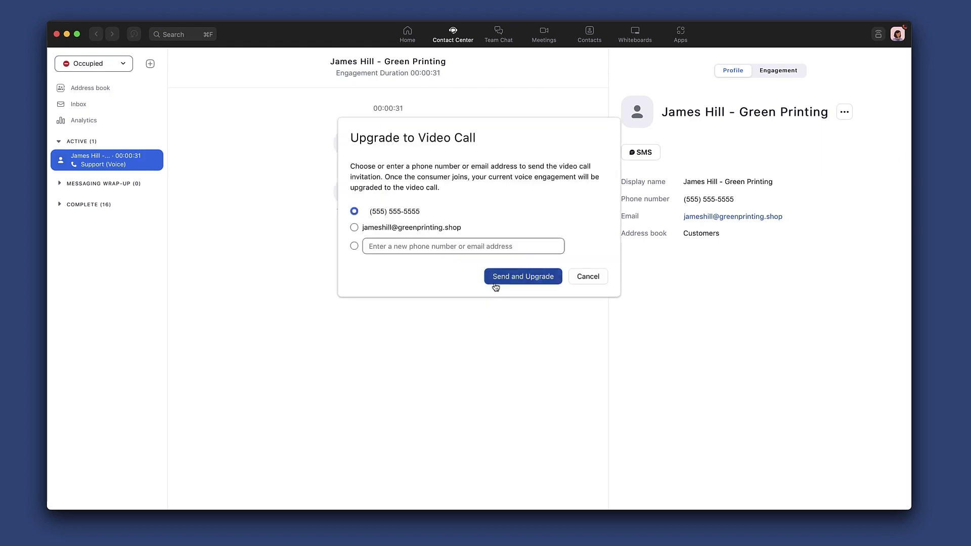
{"action": "left_click", "coordinate": [499, 280]}
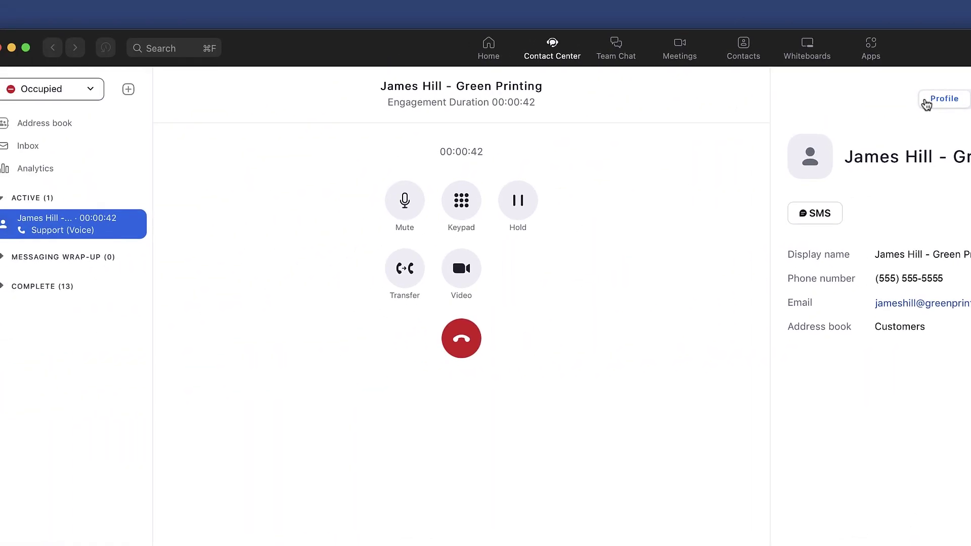
{"action": "left_click", "coordinate": [404, 264]}
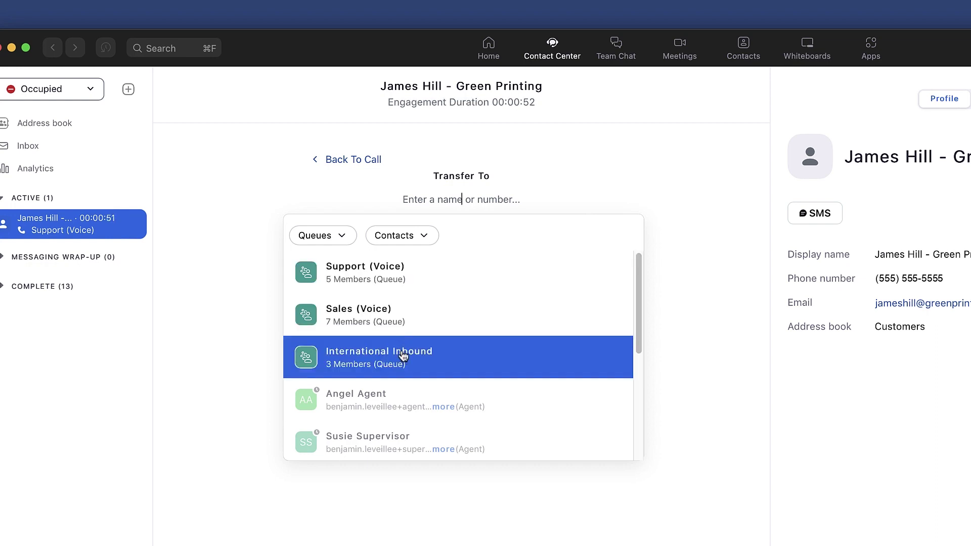
{"action": "left_click", "coordinate": [399, 327]}
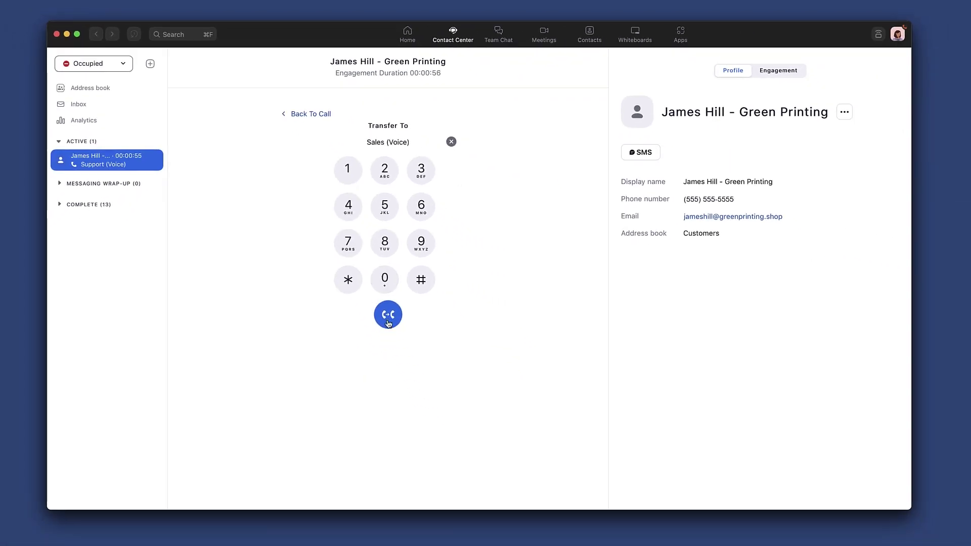
{"action": "left_click", "coordinate": [389, 322]}
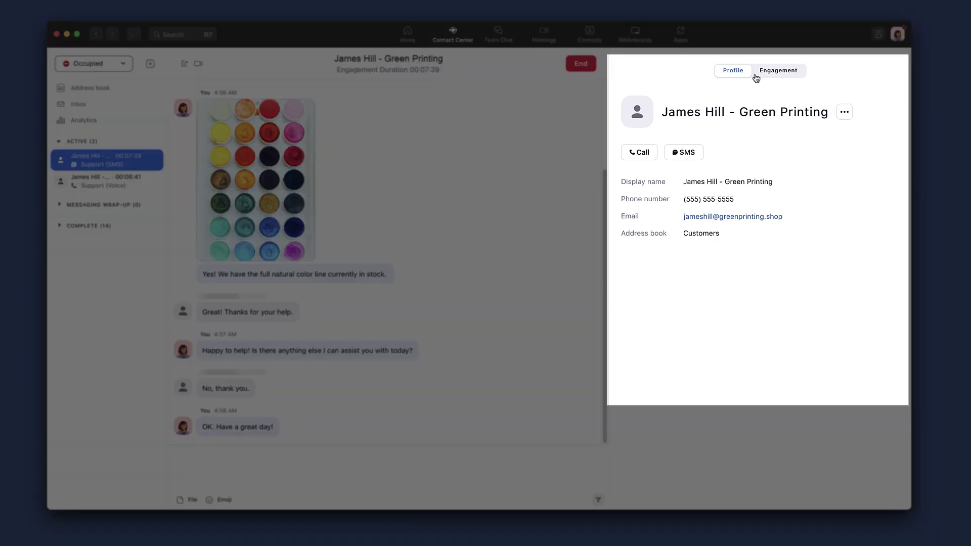
Publish a note on the SMS engagement about the customer's natural dyes stock question
{"action": "left_click", "coordinate": [758, 75]}
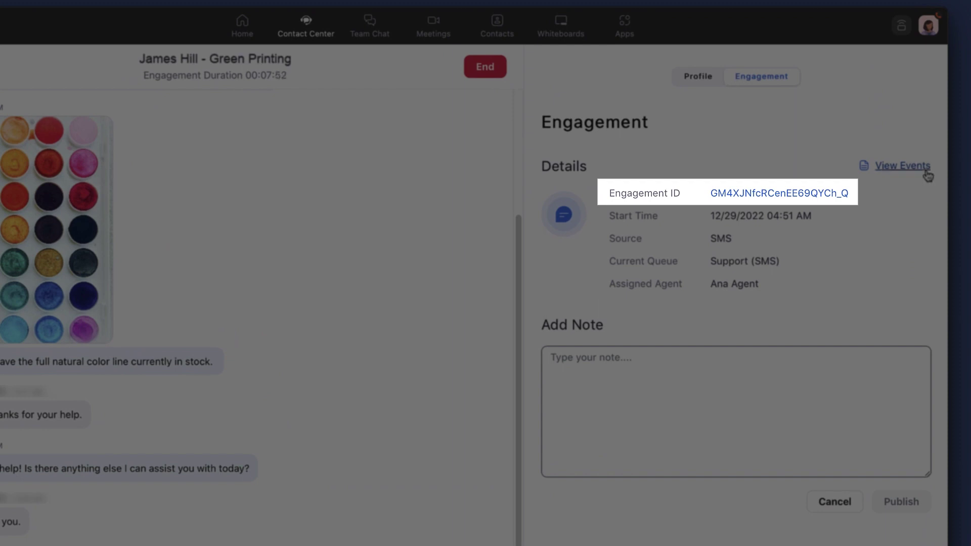
{"action": "left_click", "coordinate": [927, 172]}
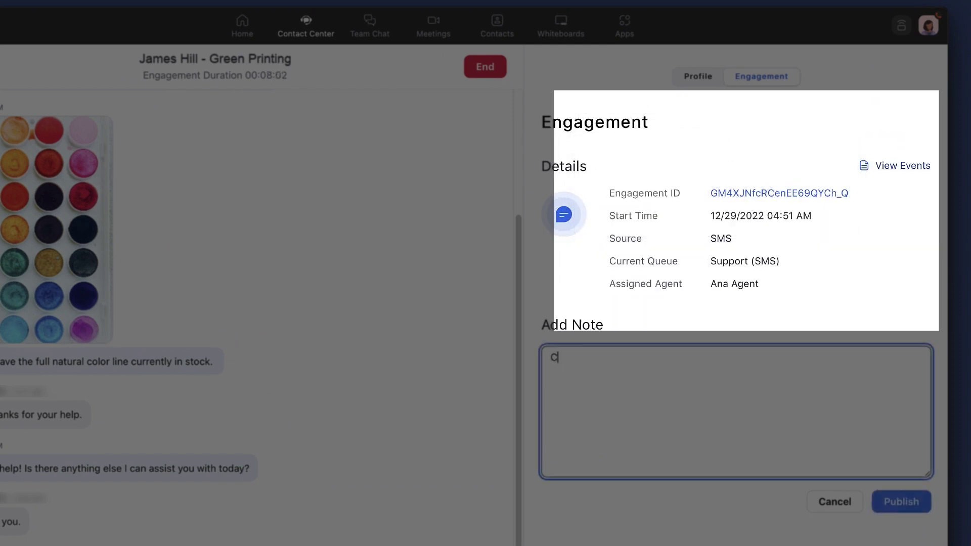
{"action": "type", "text": "Customer "}
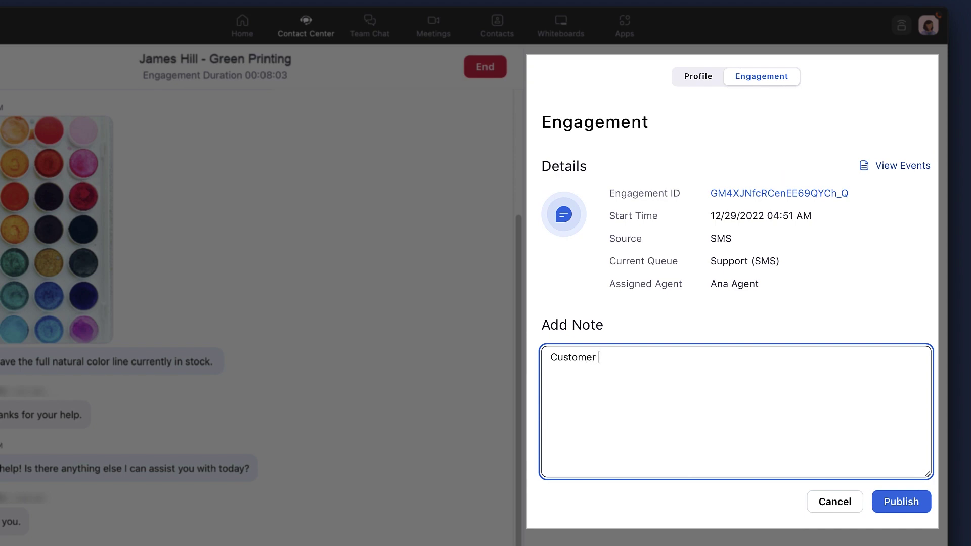
{"action": "type", "text": "que"}
{"action": "key", "text": "Tab"}
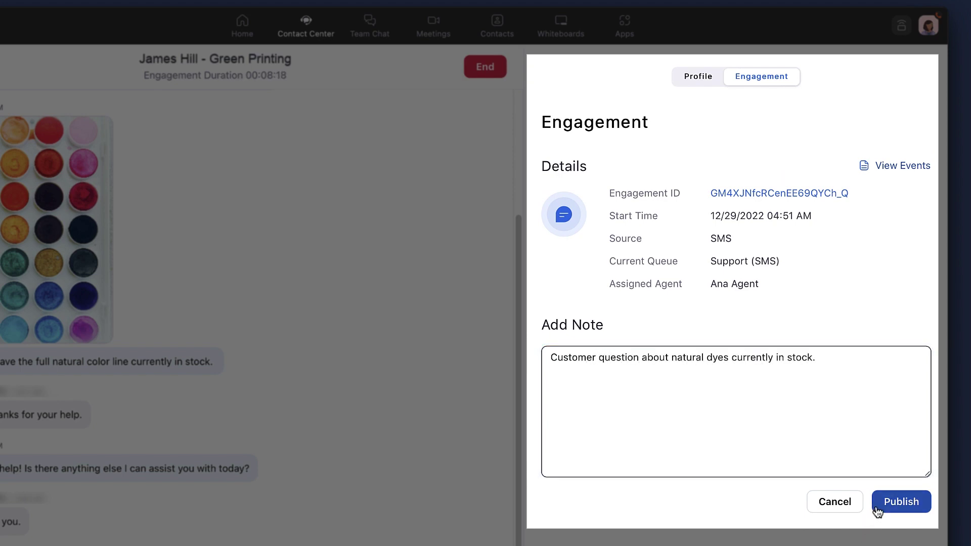
{"action": "left_click", "coordinate": [878, 508]}
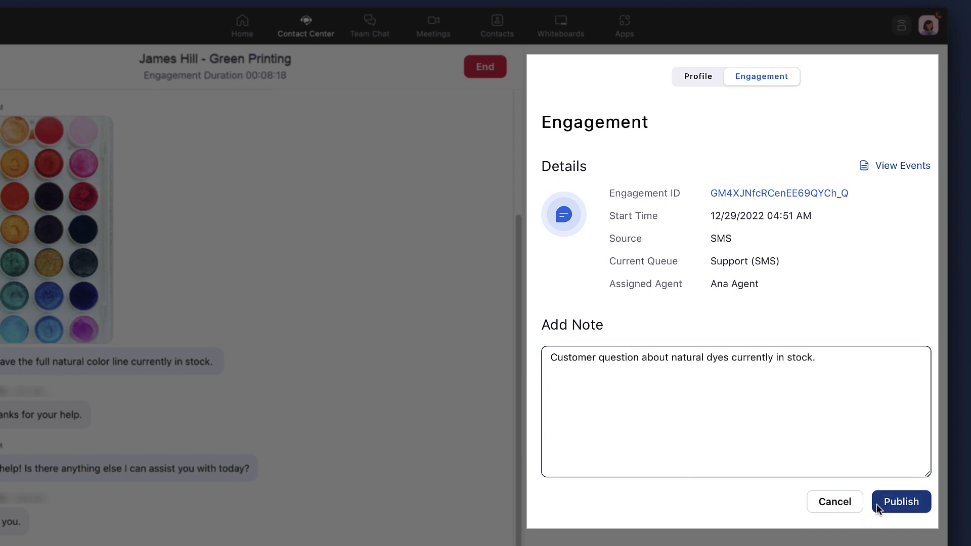
End the SMS engagement with the disposition Issue Resolved
{"action": "left_click", "coordinate": [485, 66]}
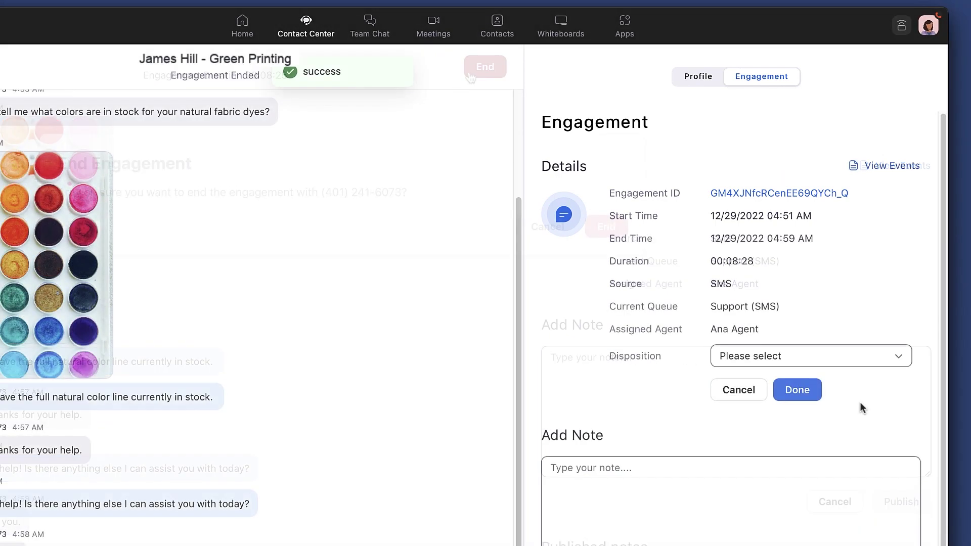
{"action": "left_click", "coordinate": [900, 361]}
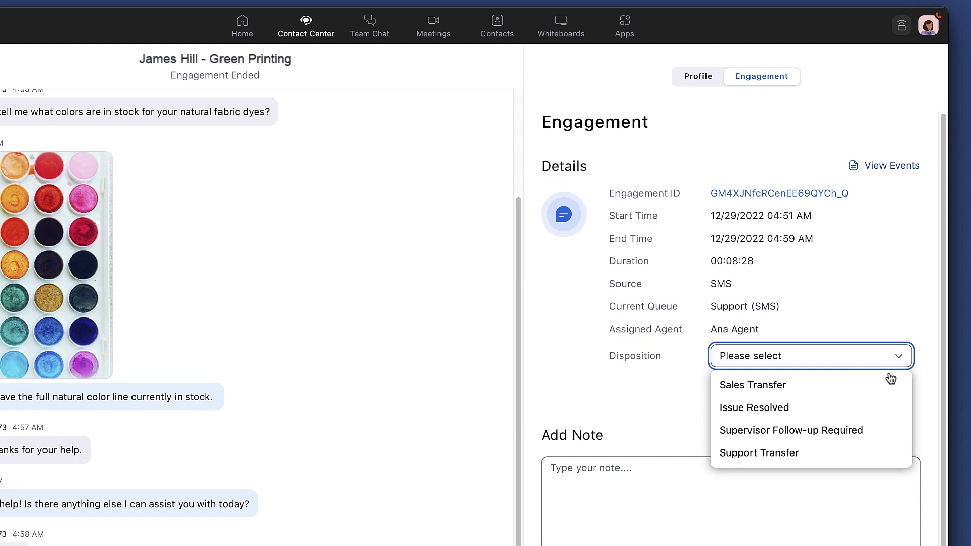
{"action": "left_click", "coordinate": [844, 411]}
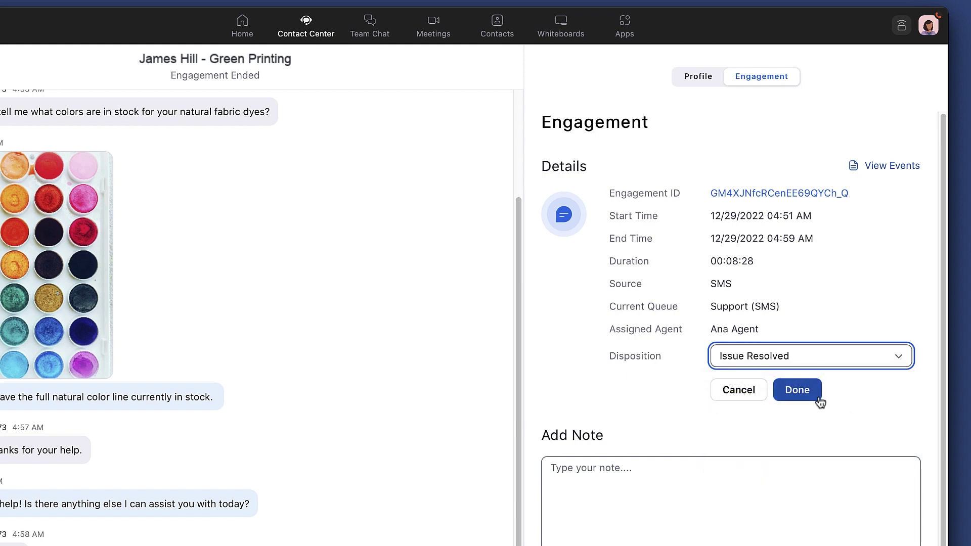
{"action": "left_click", "coordinate": [820, 398]}
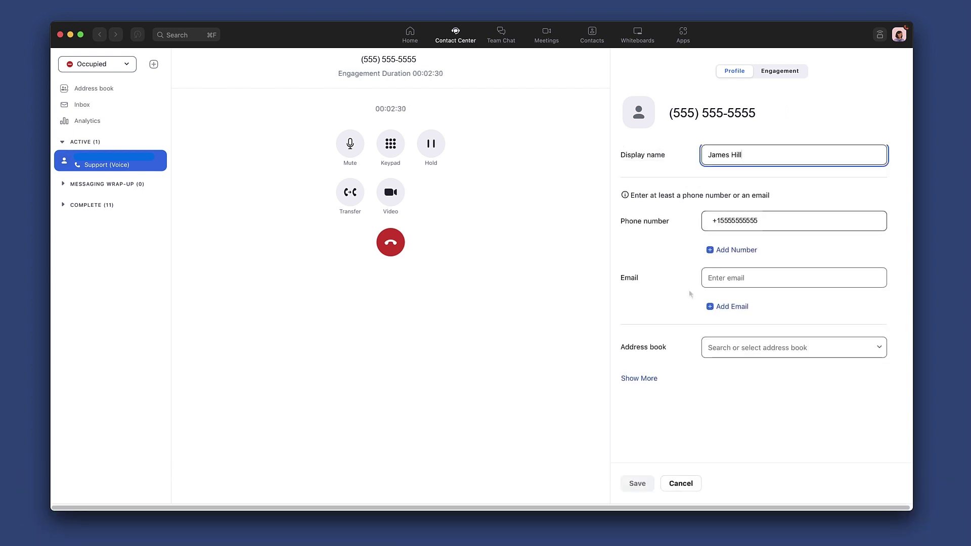
Create a contact with the caller's e-mail address, filed under the Customers address book
{"action": "left_click", "coordinate": [704, 277]}
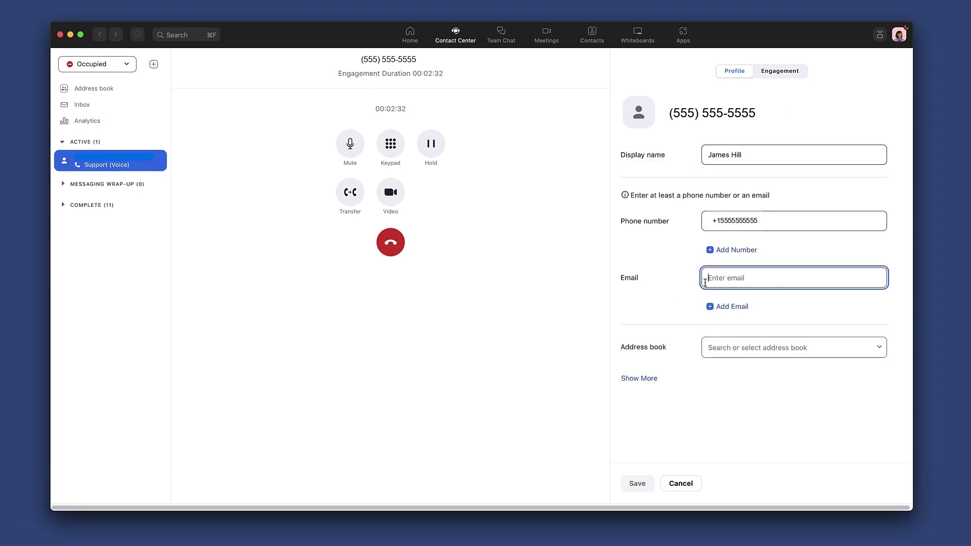
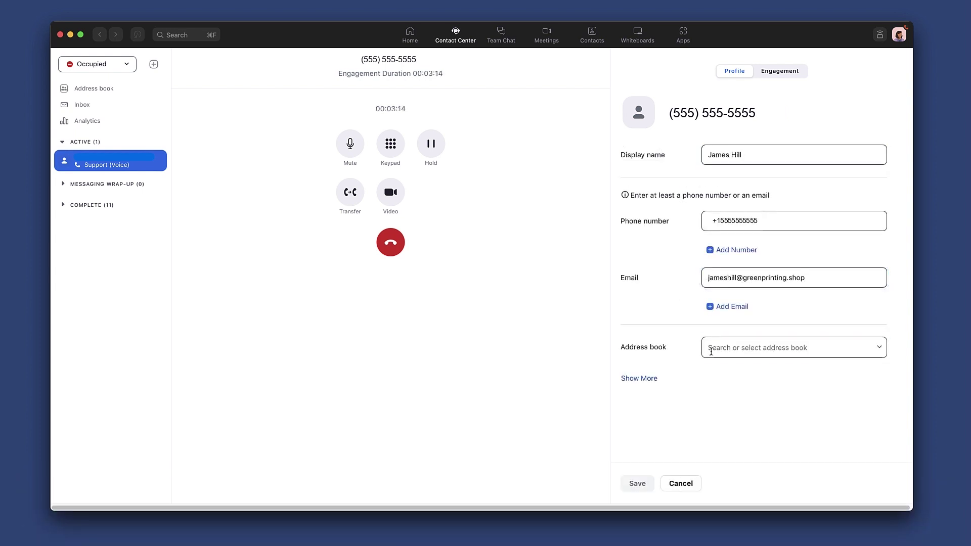
{"action": "left_click", "coordinate": [712, 349]}
{"action": "left_click", "coordinate": [713, 321]}
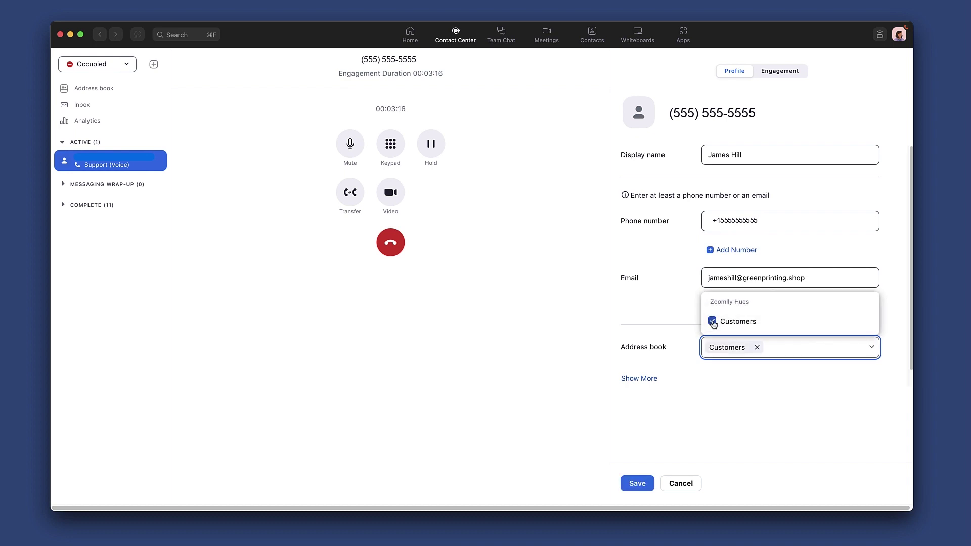
{"action": "left_click", "coordinate": [638, 484]}
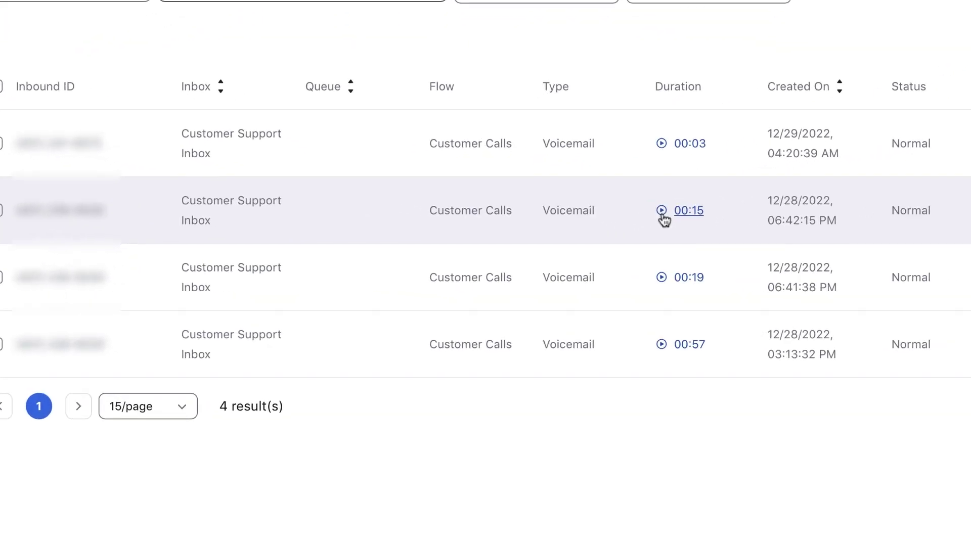
Read the 00:15 voicemail transcript, delete the newest 00:03 voicemail, then show new call/SMS options
{"action": "left_click", "coordinate": [594, 237]}
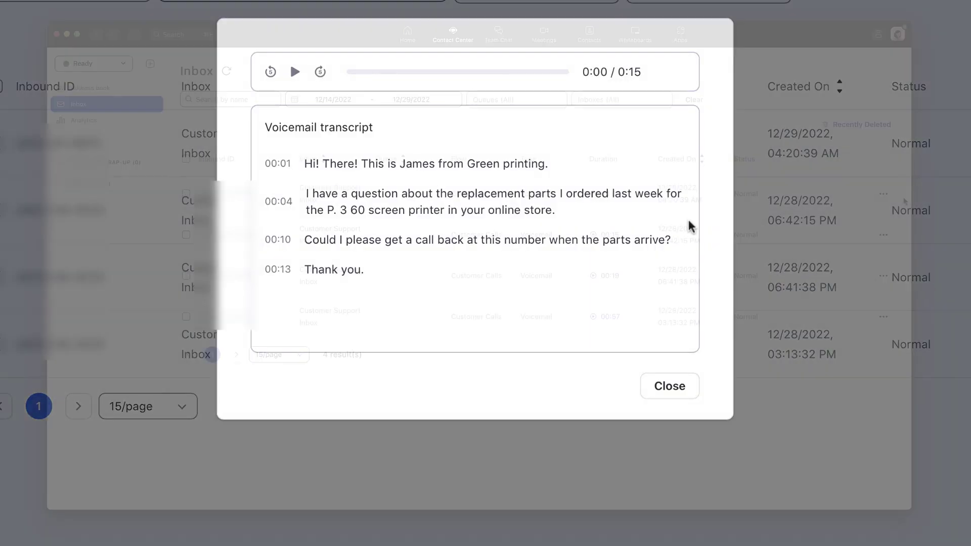
{"action": "key", "text": "Escape"}
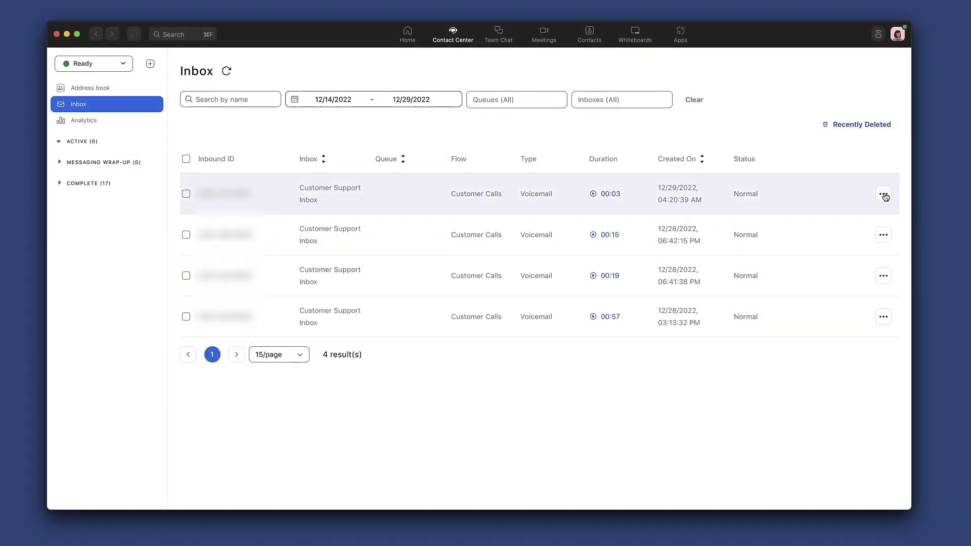
{"action": "left_click", "coordinate": [885, 197]}
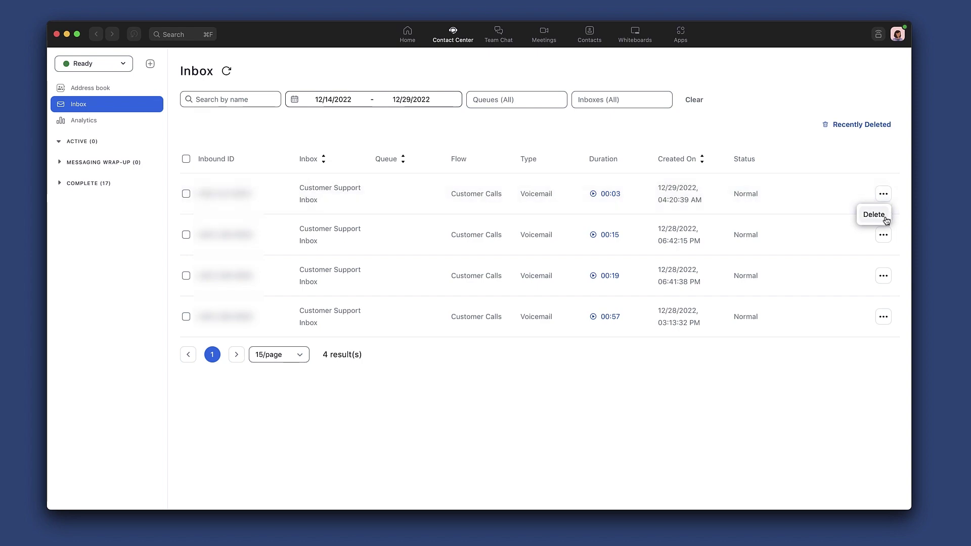
{"action": "left_click", "coordinate": [874, 214]}
{"action": "left_click", "coordinate": [531, 310]}
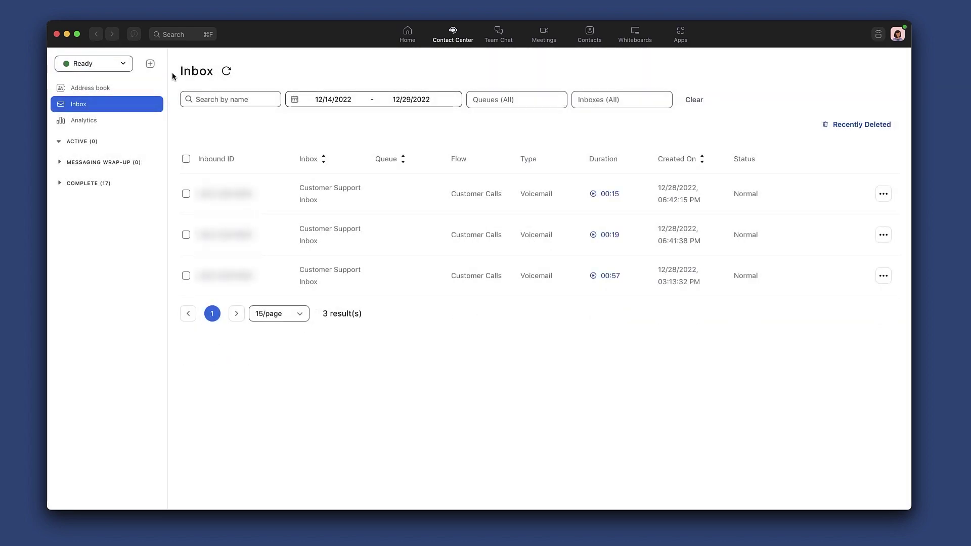
{"action": "left_click", "coordinate": [150, 64]}
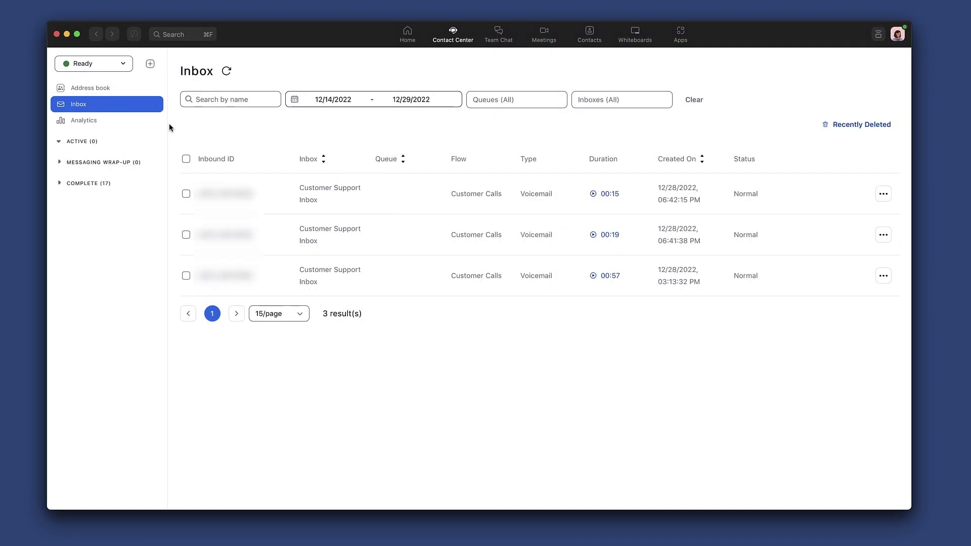
In Analytics, review the Video and Messaging (SMS) queue statistics, then the Queue Chart Report
{"action": "left_click", "coordinate": [149, 123]}
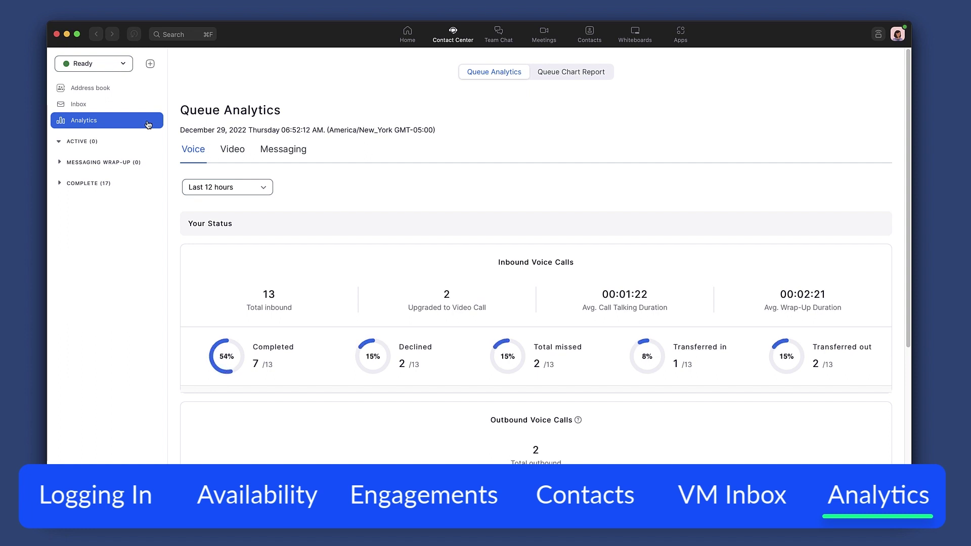
{"action": "left_click", "coordinate": [233, 150]}
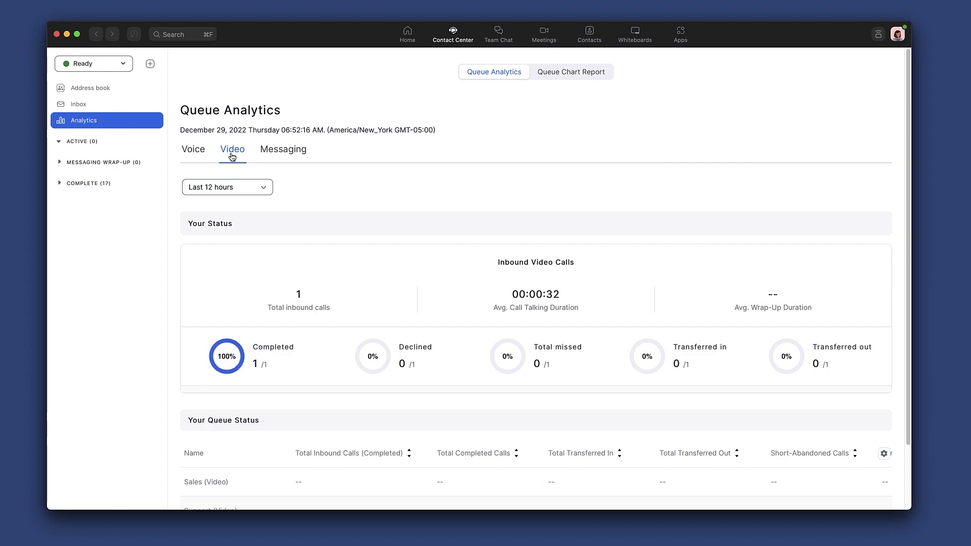
{"action": "left_click", "coordinate": [285, 150]}
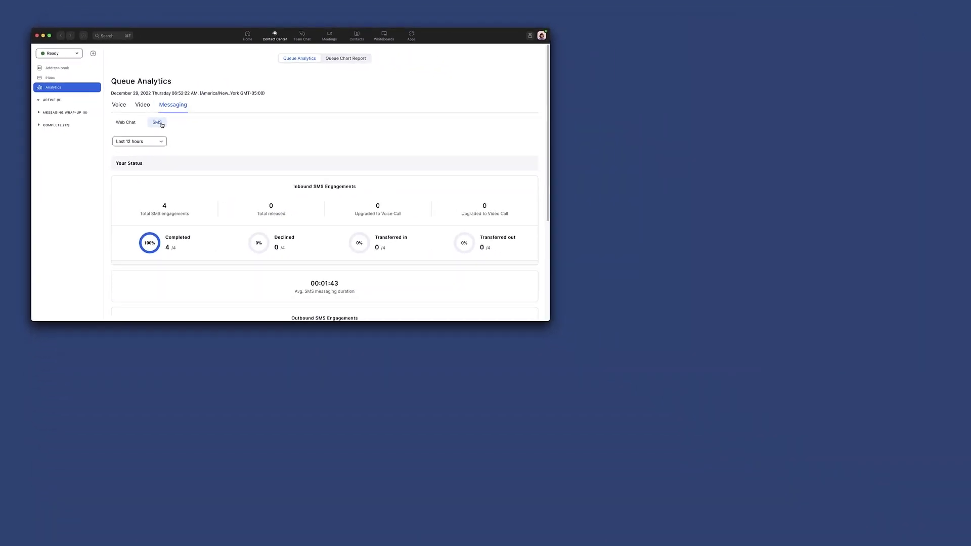
{"action": "left_click", "coordinate": [336, 59]}
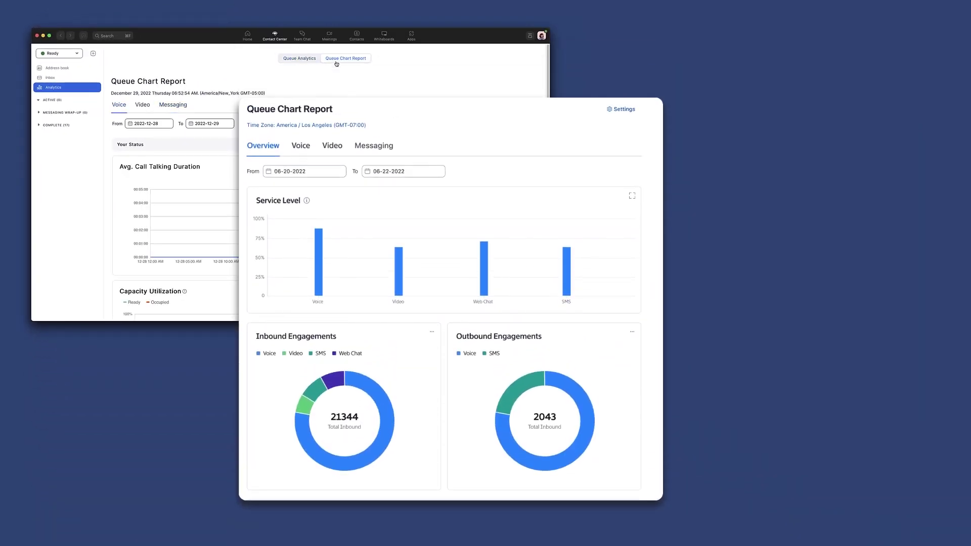